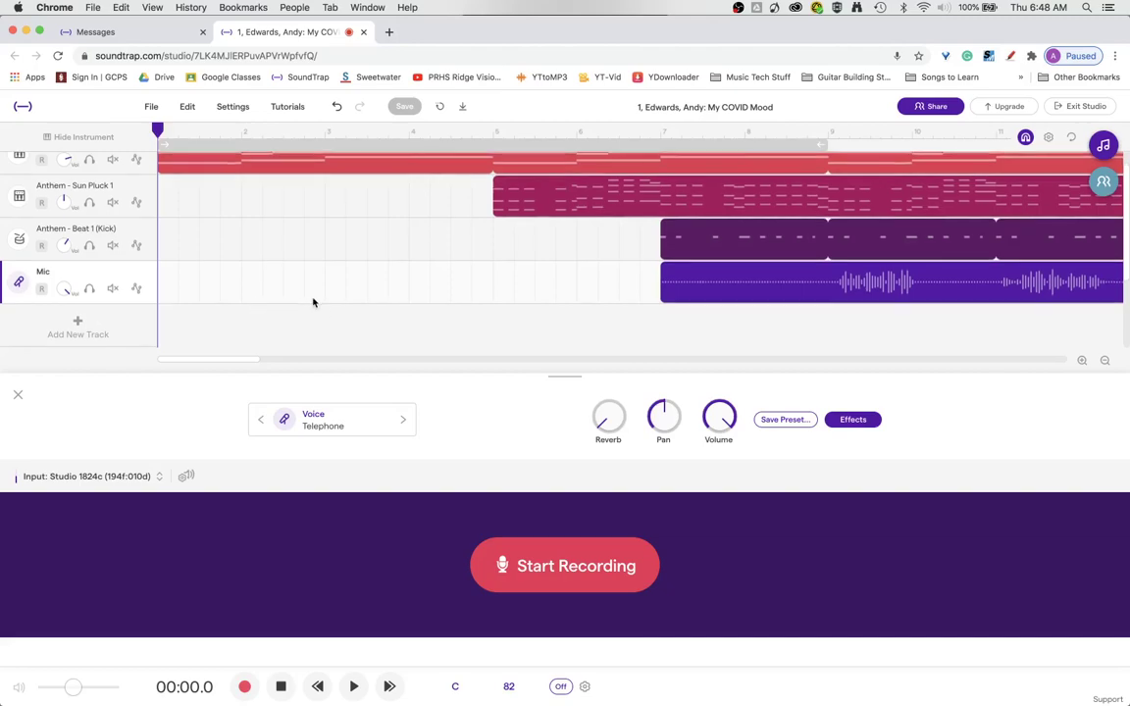
Step: Add a Voice & microphones track, Mic2, below Mic and arm it for recording
scroll(314, 302, "up", 1)
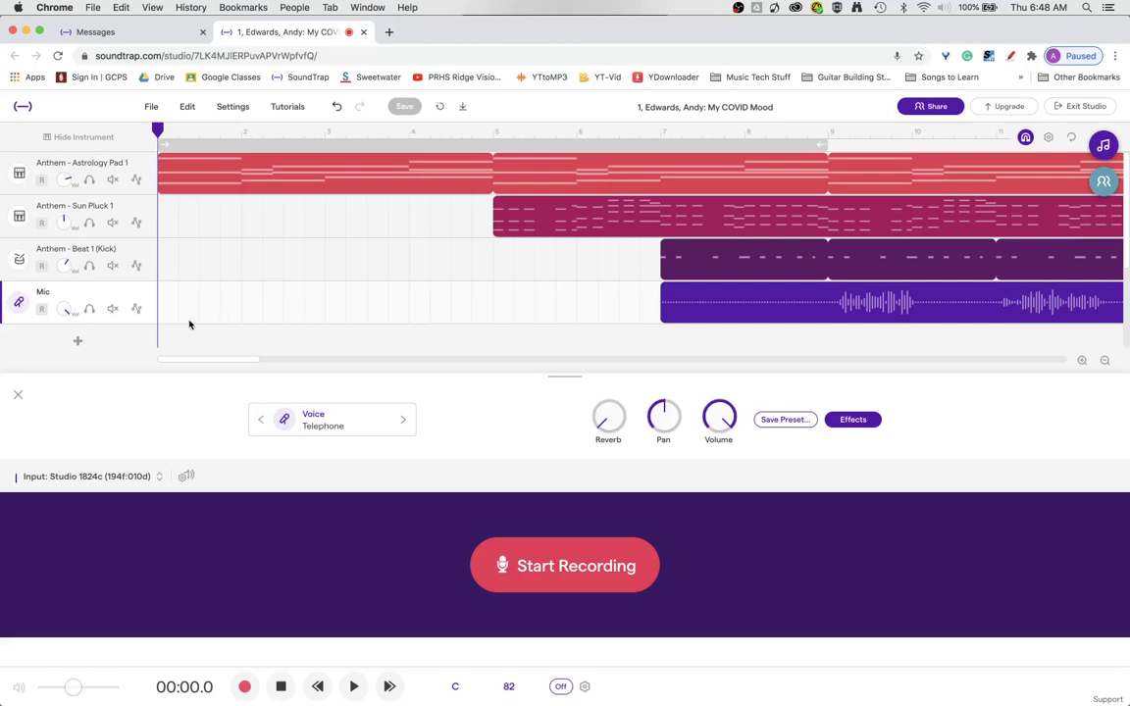
left_click(77, 343)
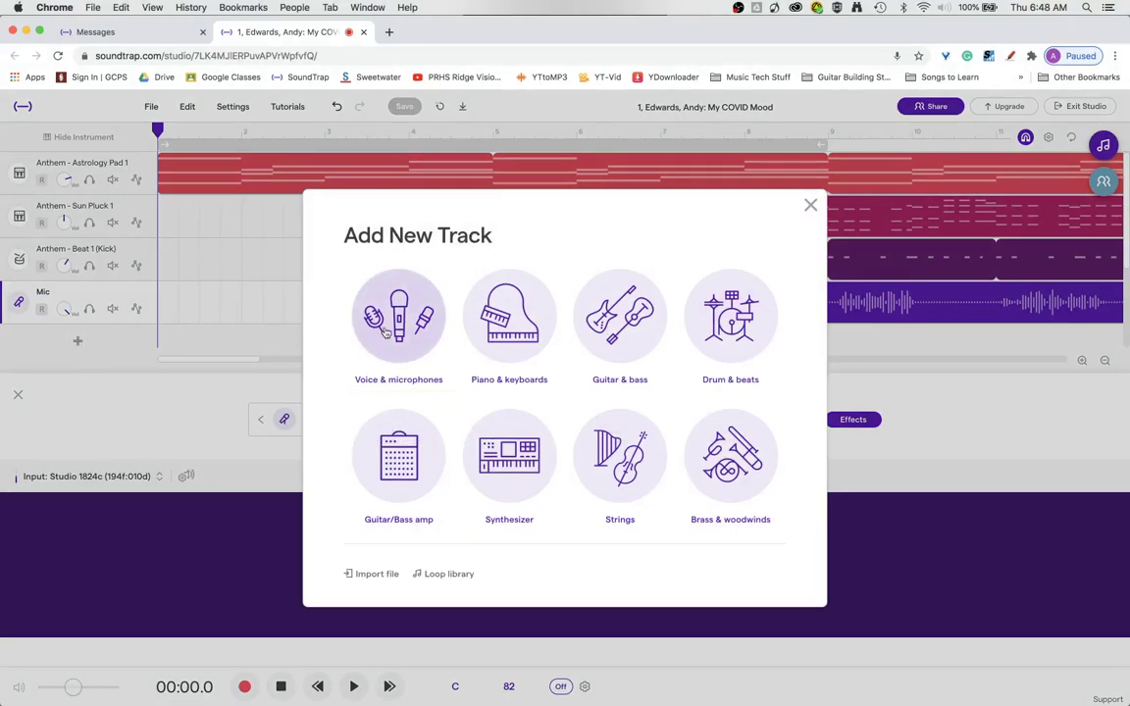
left_click(373, 296)
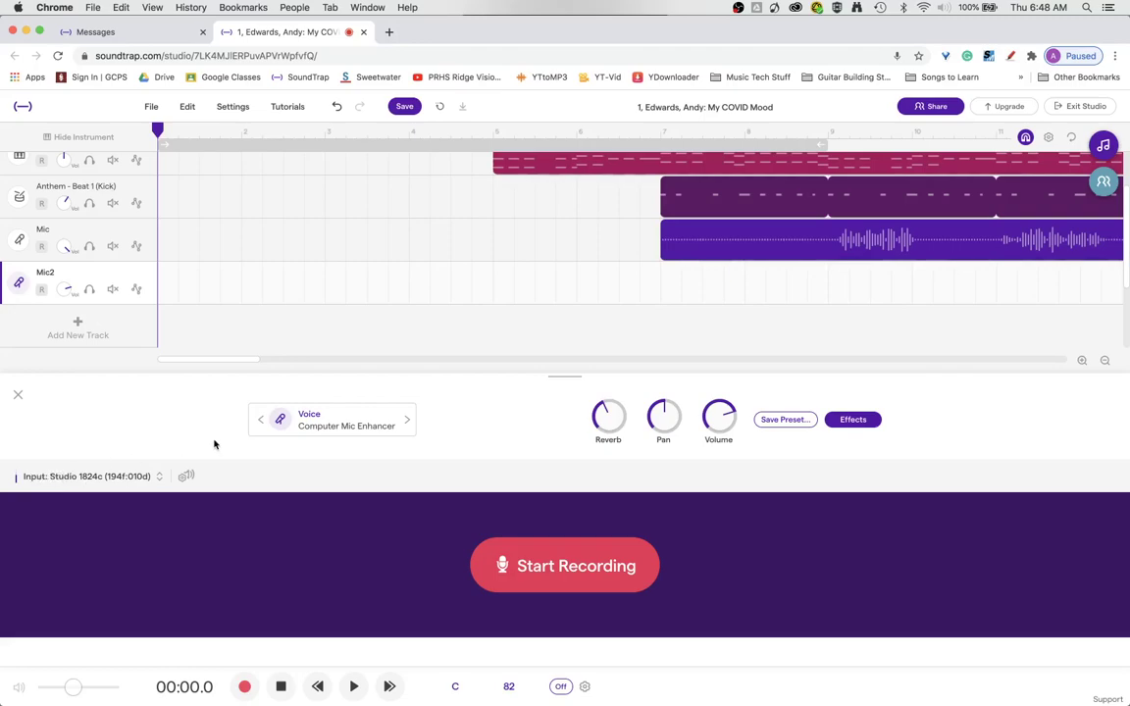
left_click(42, 290)
Step: Replace Mic2's Computer Mic Enhancer preset with the Voice Psychedelic preset
left_click(856, 422)
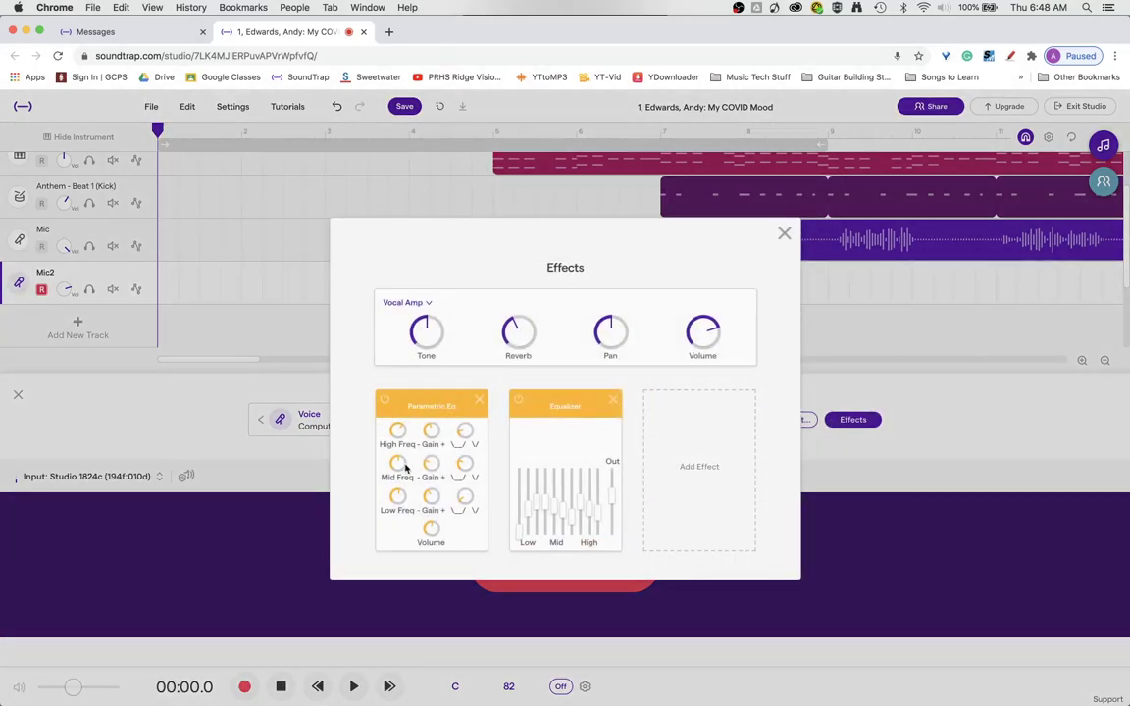
left_click(784, 233)
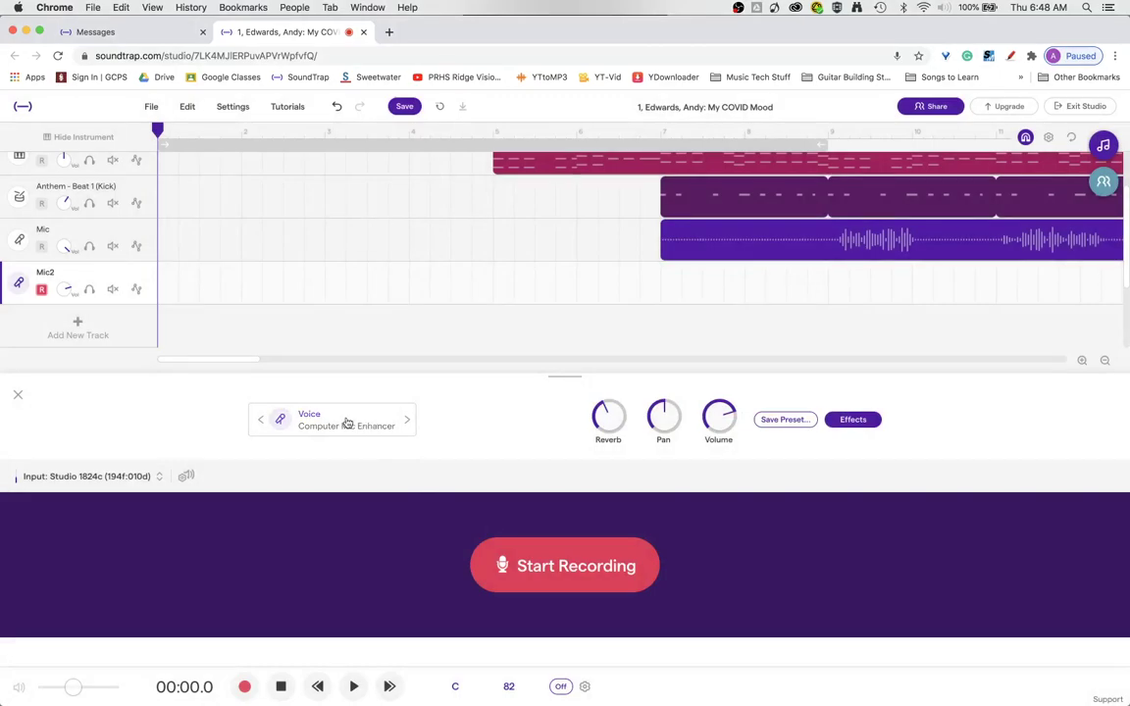
left_click(333, 422)
scroll(701, 472, "down", 1)
scroll(701, 471, "down", 3)
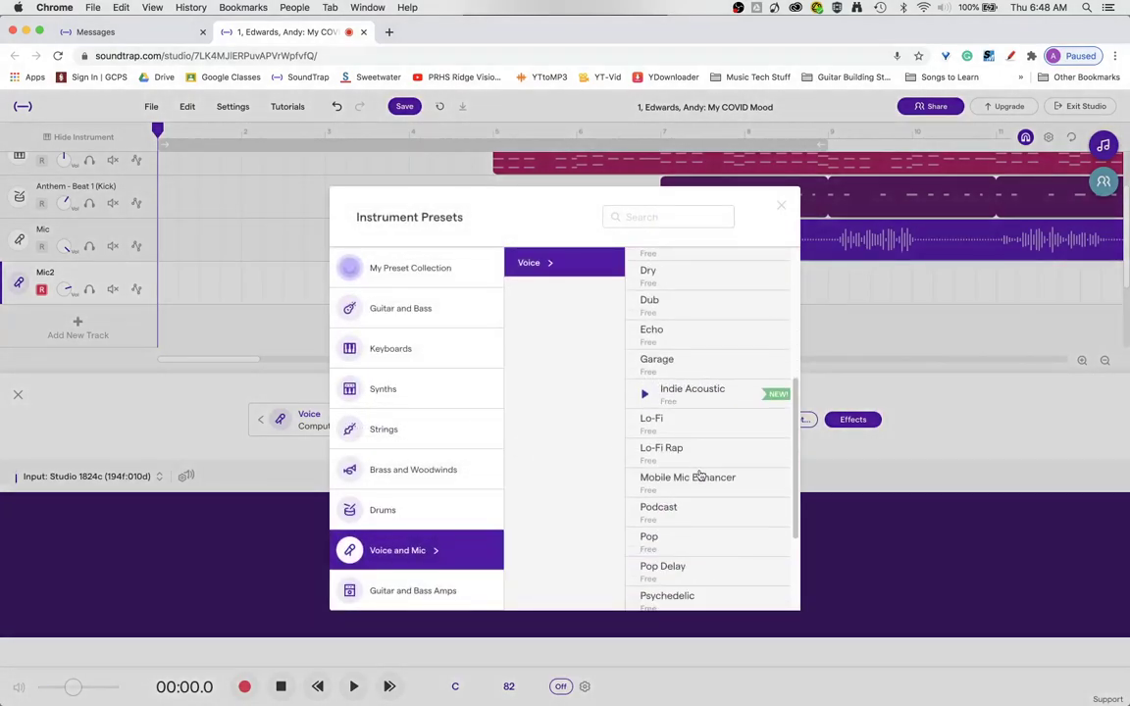
left_click(691, 512)
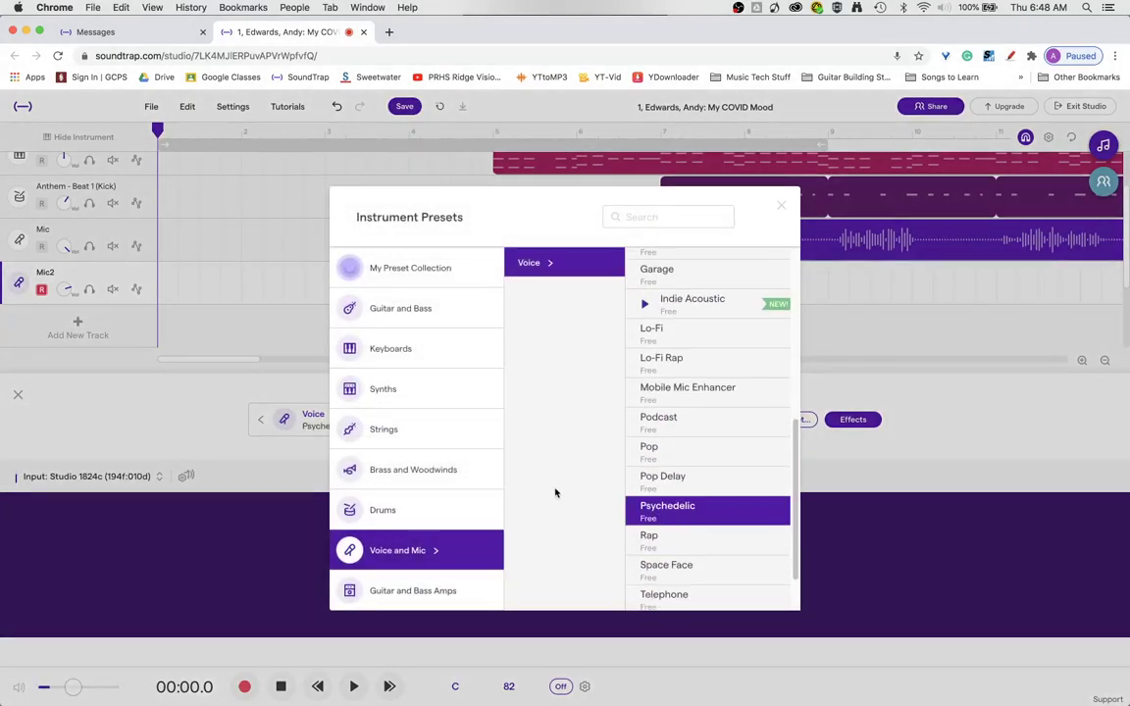
left_click(164, 390)
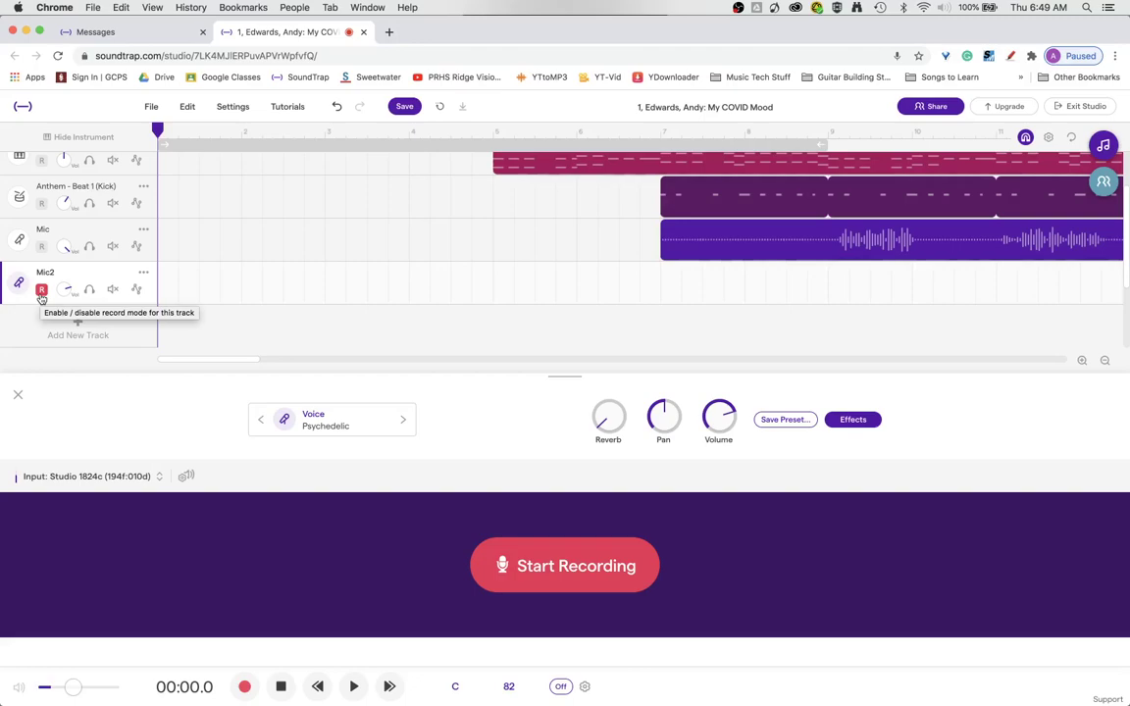
Step: Record a roughly 7.9-second vocal take on Mic2 from the start of the timeline
scroll(288, 288, "up", 3)
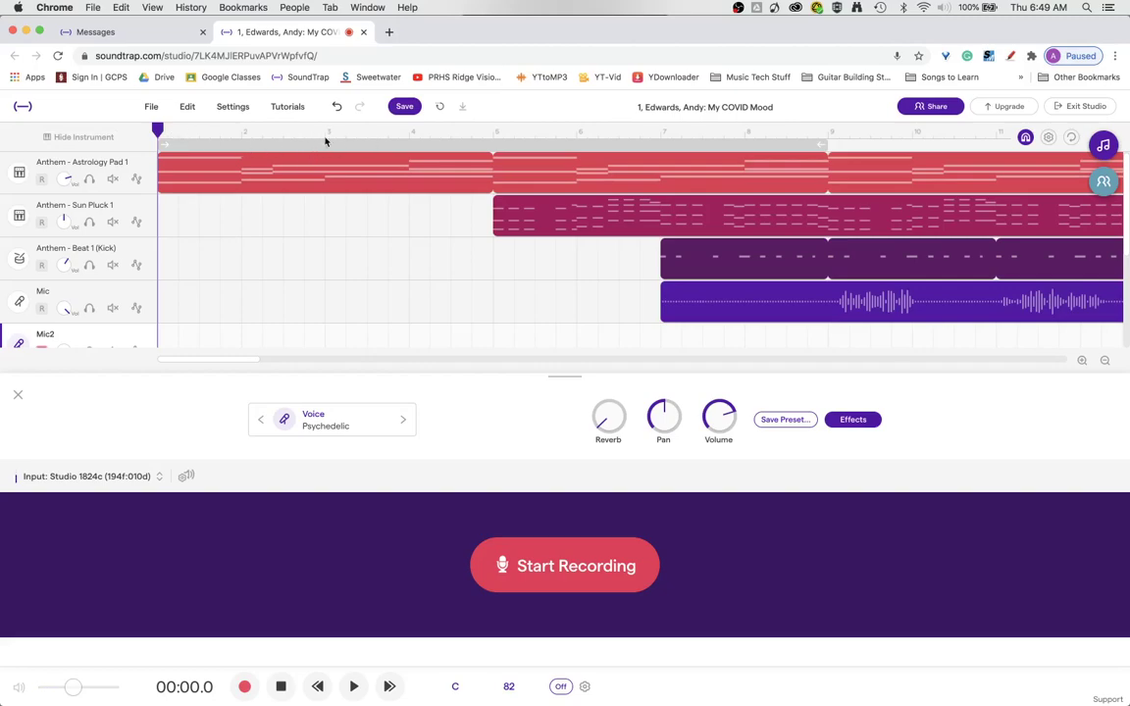
scroll(295, 289, "down", 2)
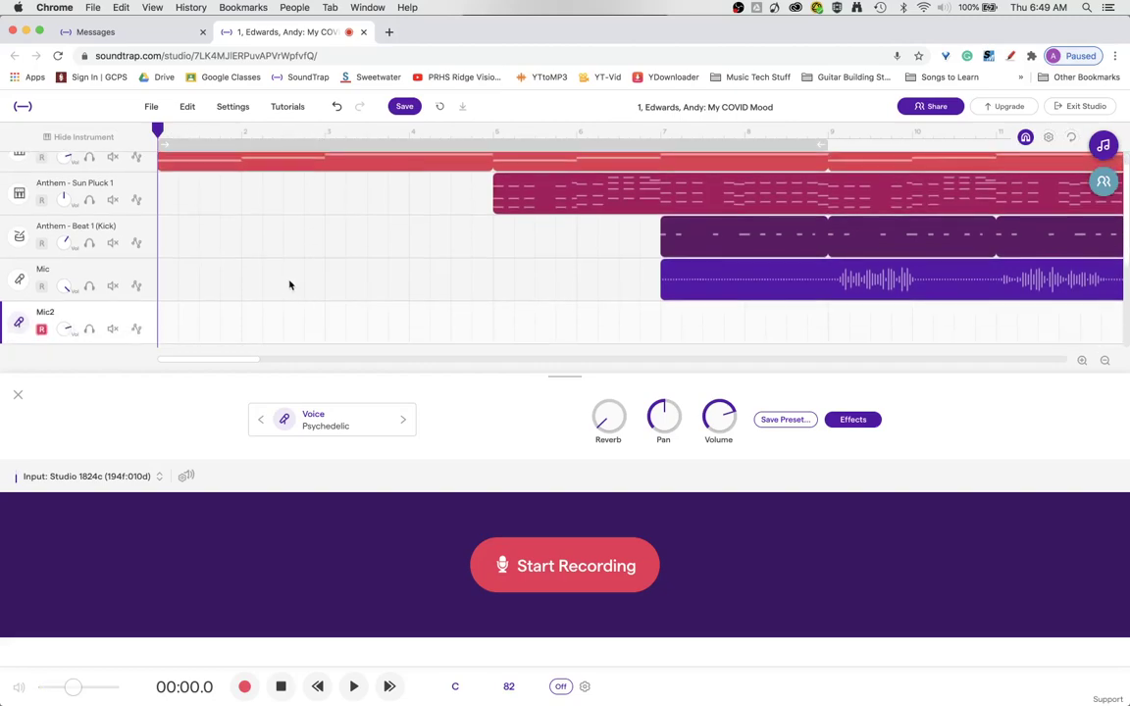
left_click(539, 565)
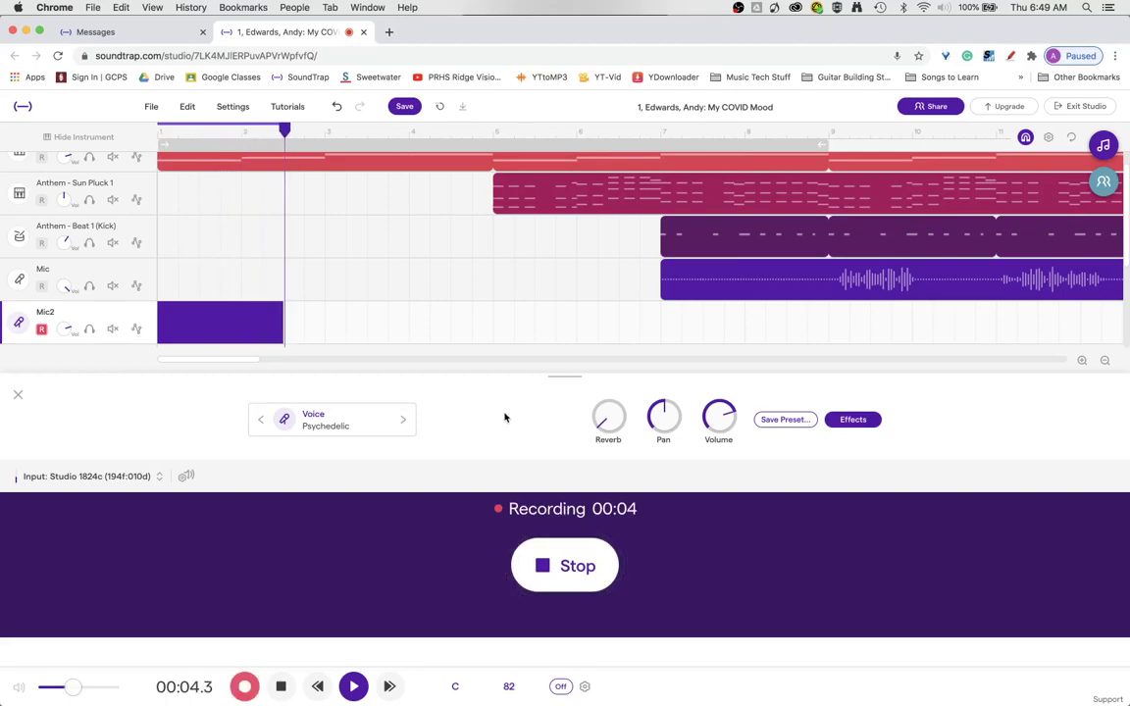
left_click(567, 566)
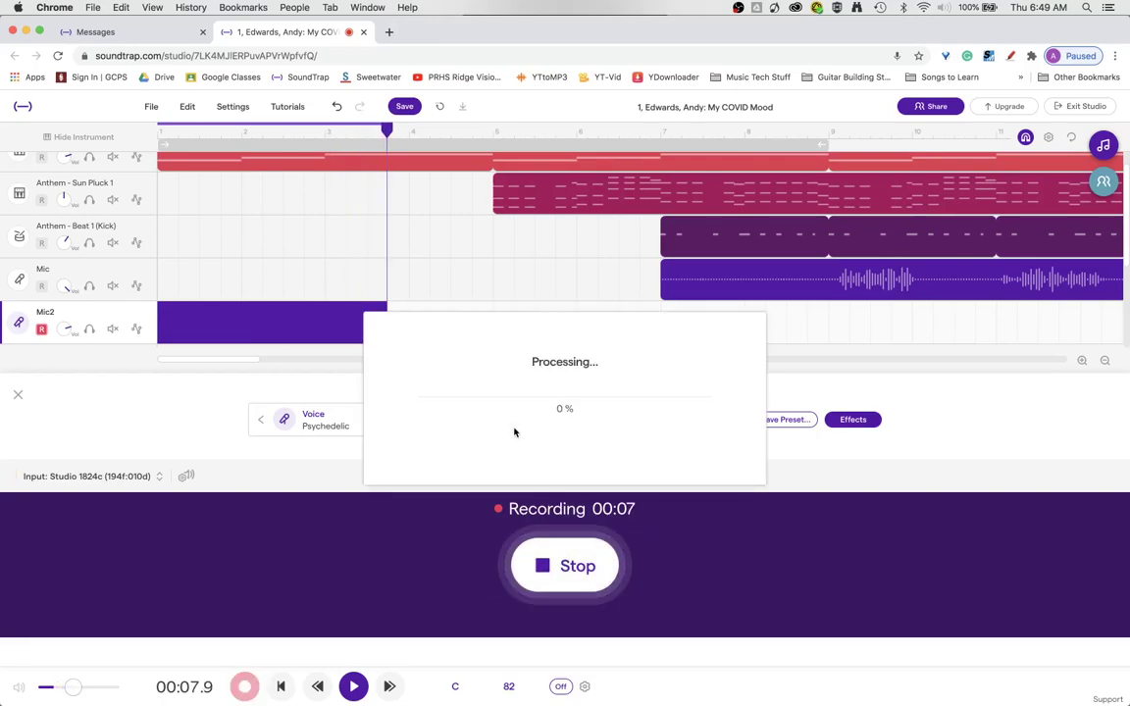
left_click(147, 131)
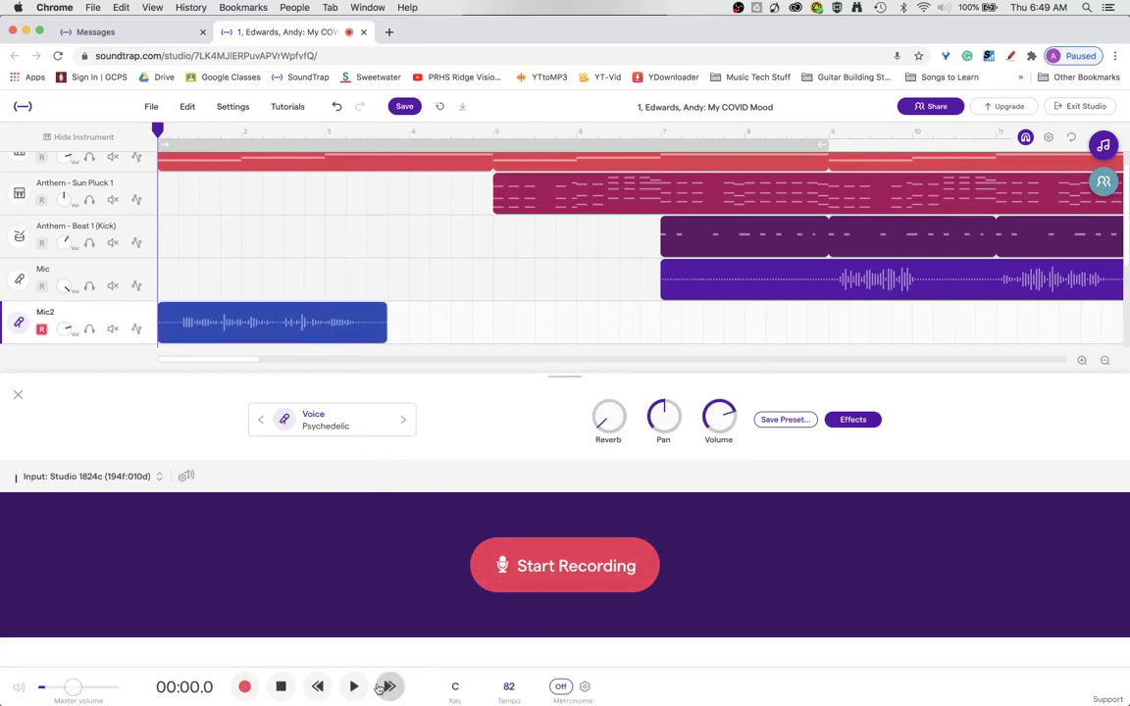
left_click(355, 686)
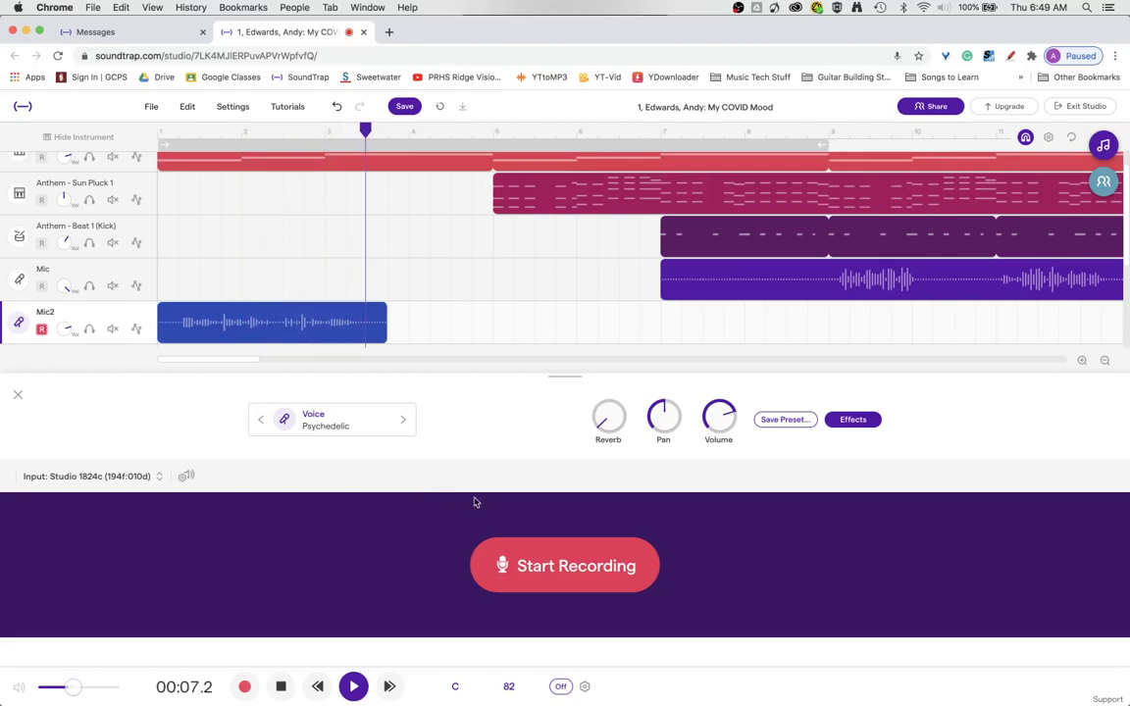
left_click(280, 687)
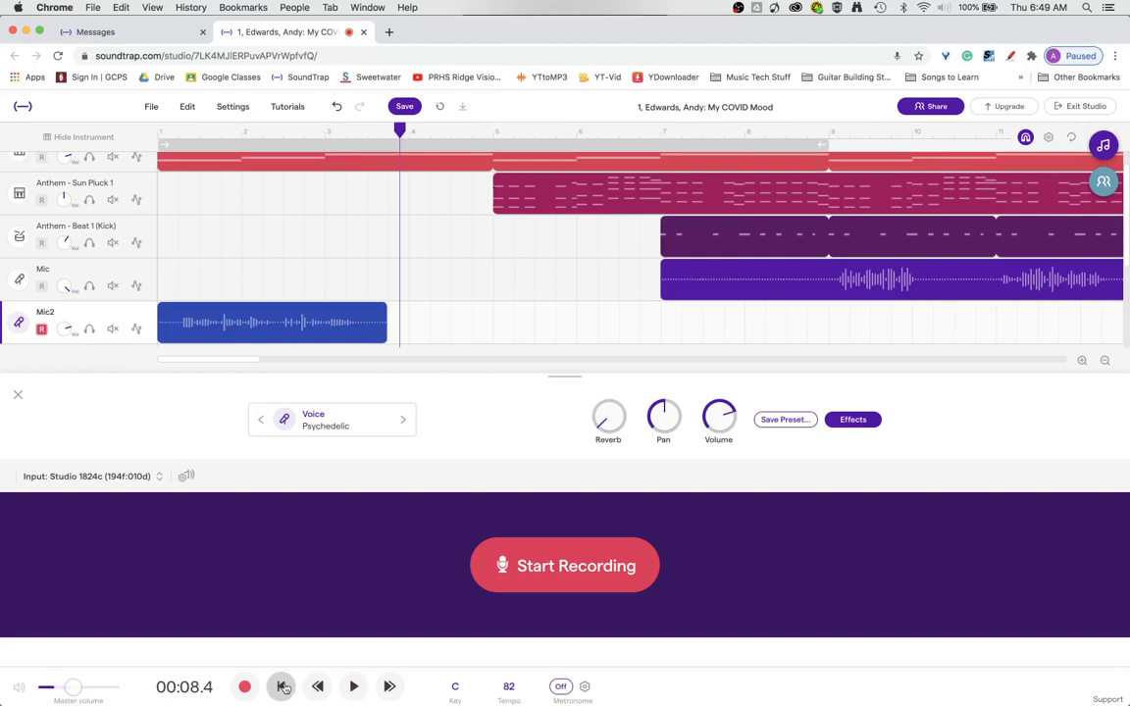
Step: Toggle live microphone monitoring in the project settings
left_click(230, 109)
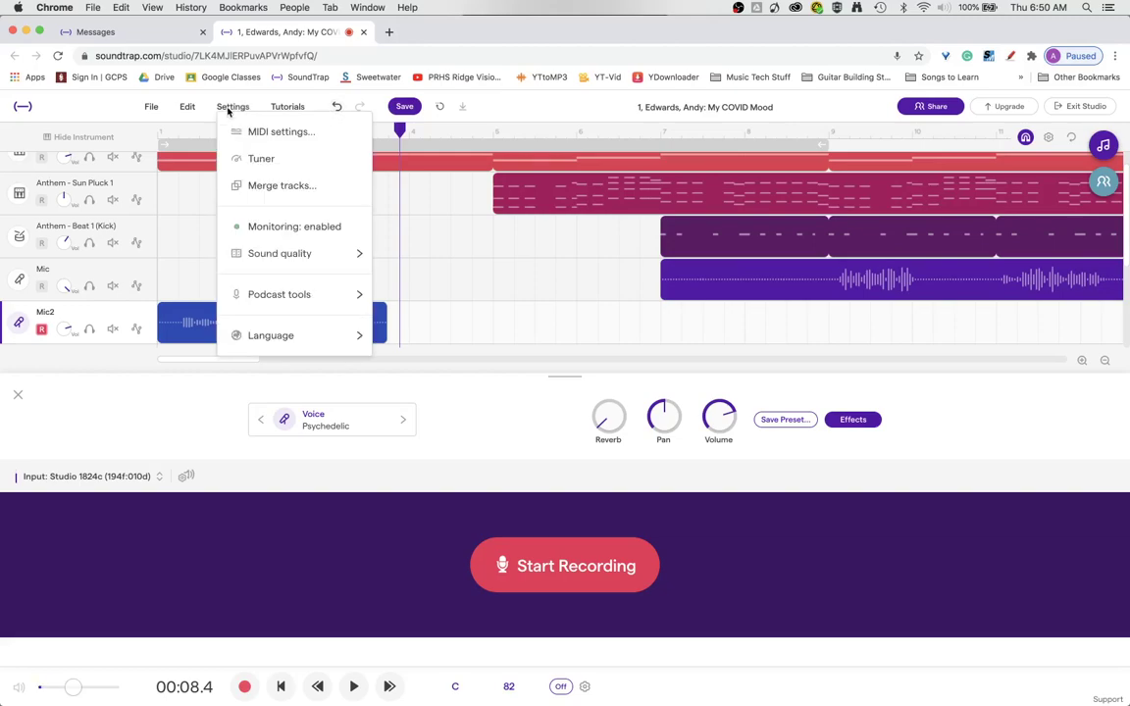
left_click(263, 228)
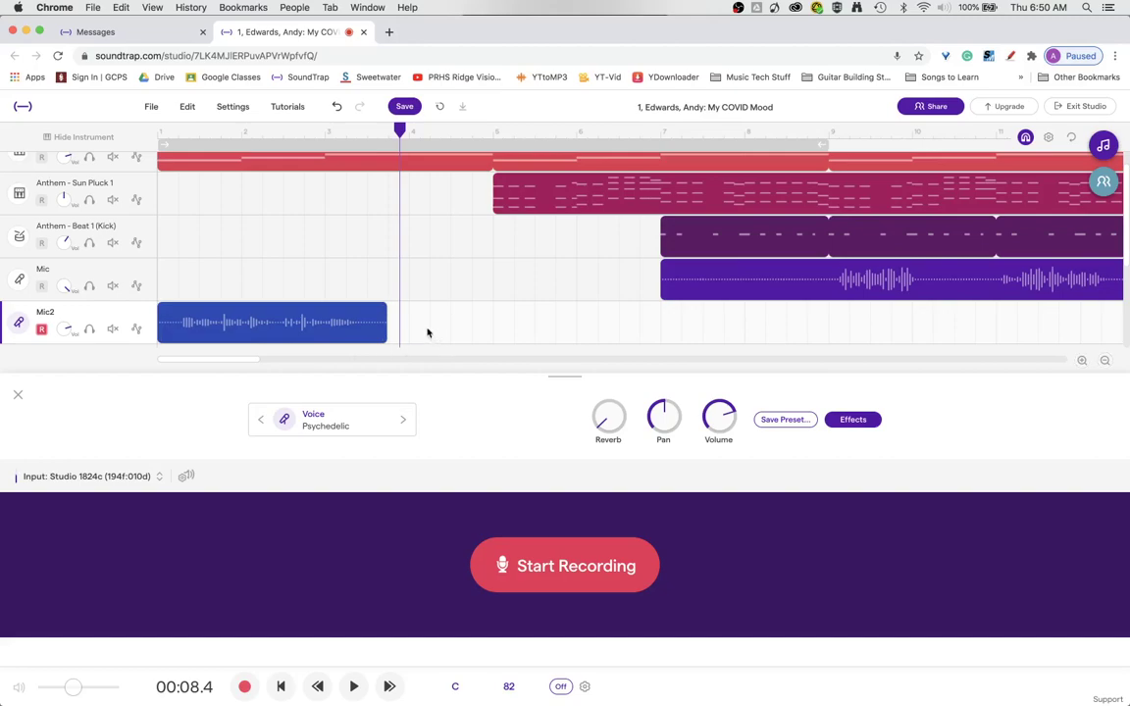
mouse_move(334, 321)
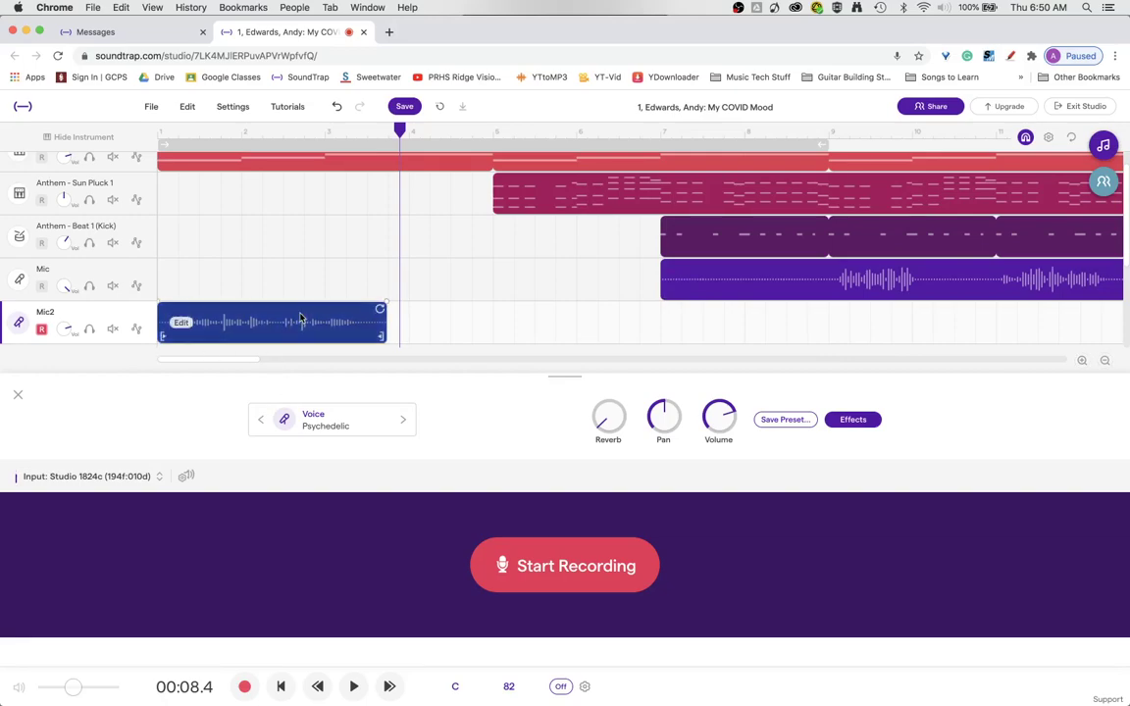
Step: Delete the old Mic2 clip, turn the metronome on, and start recording from the song's start
key("BackSpace")
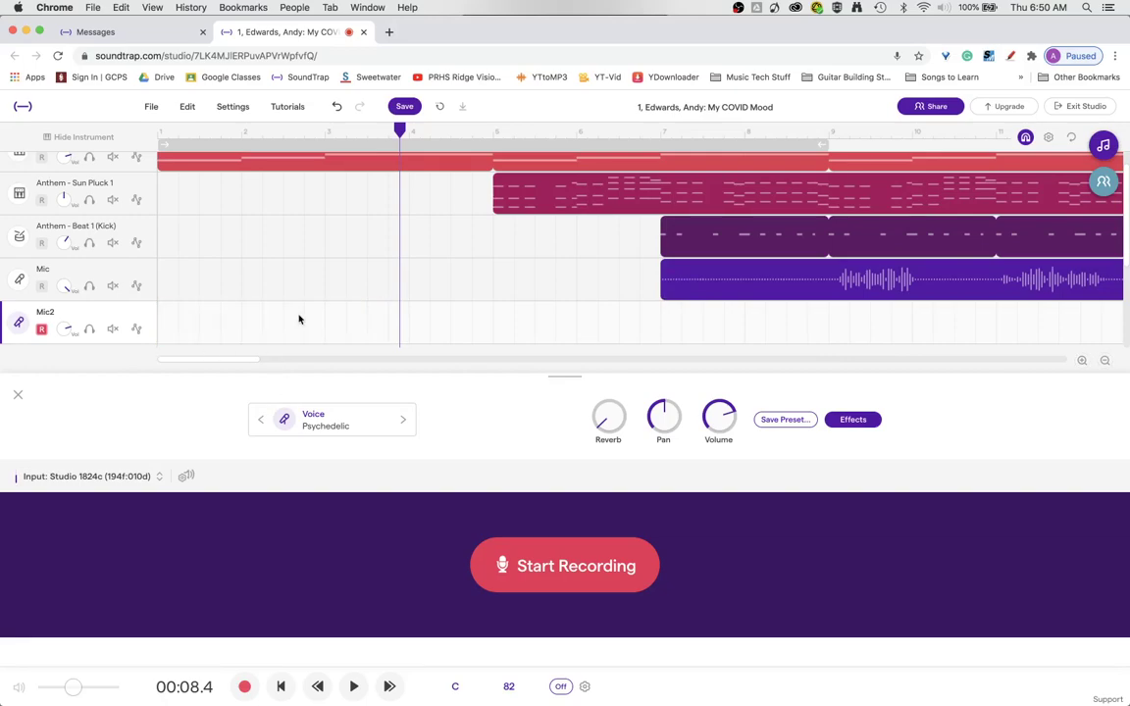
left_click(158, 134)
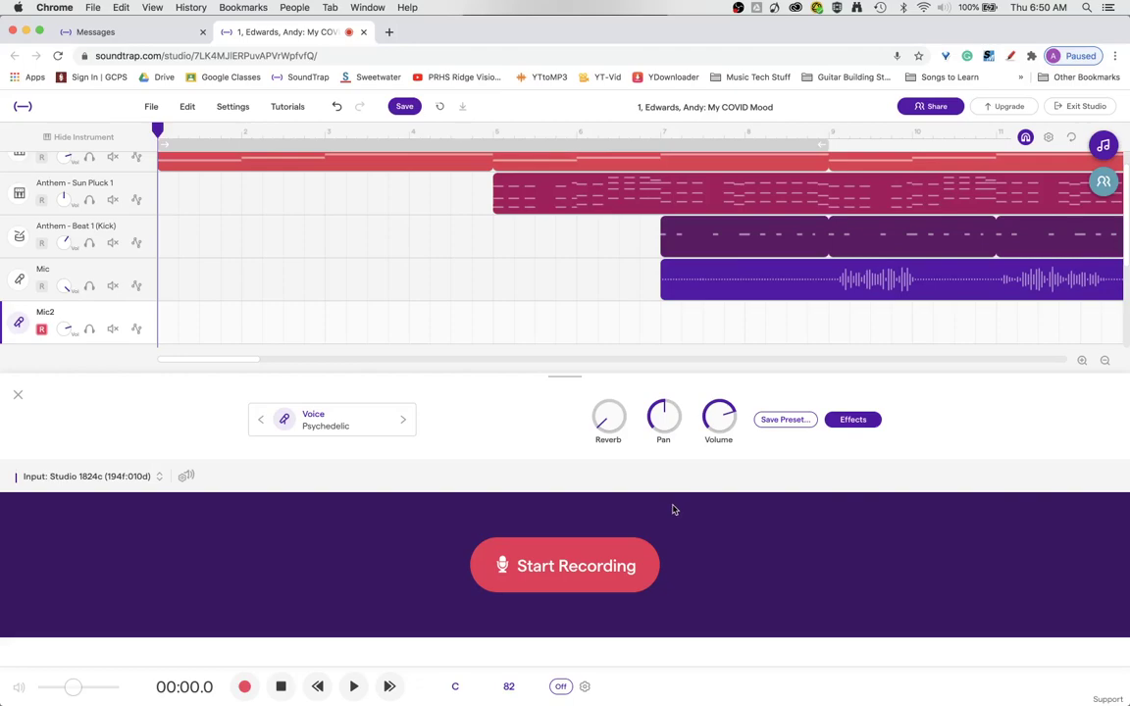
left_click(584, 689)
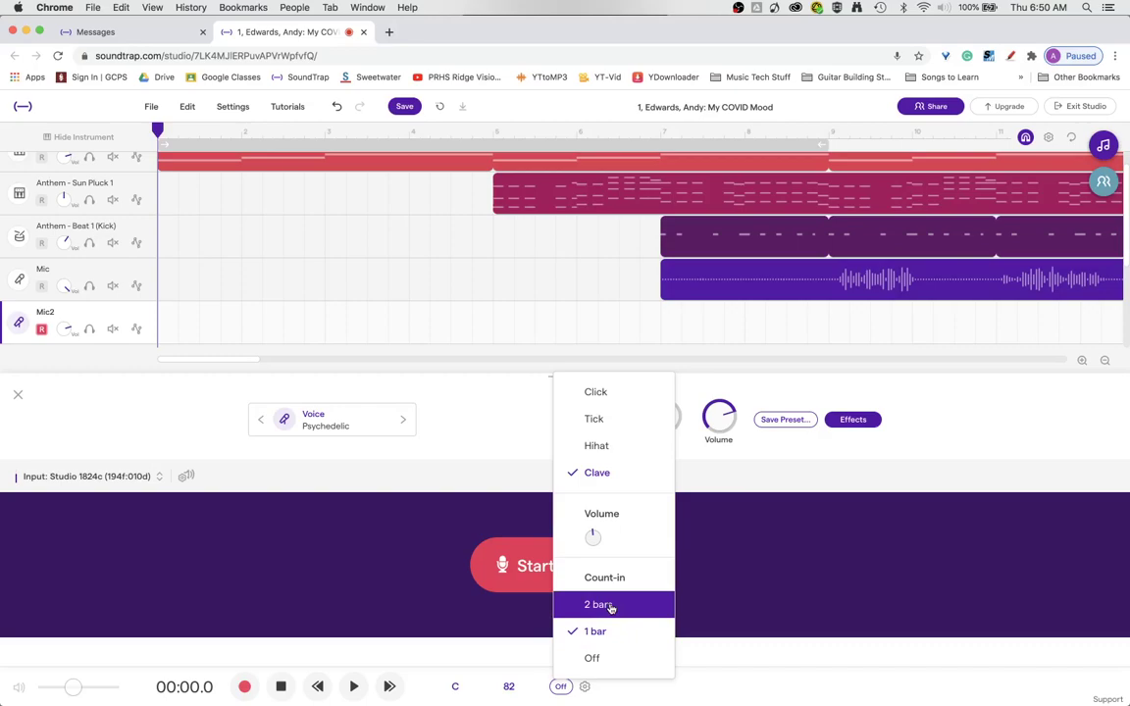
left_click(585, 687)
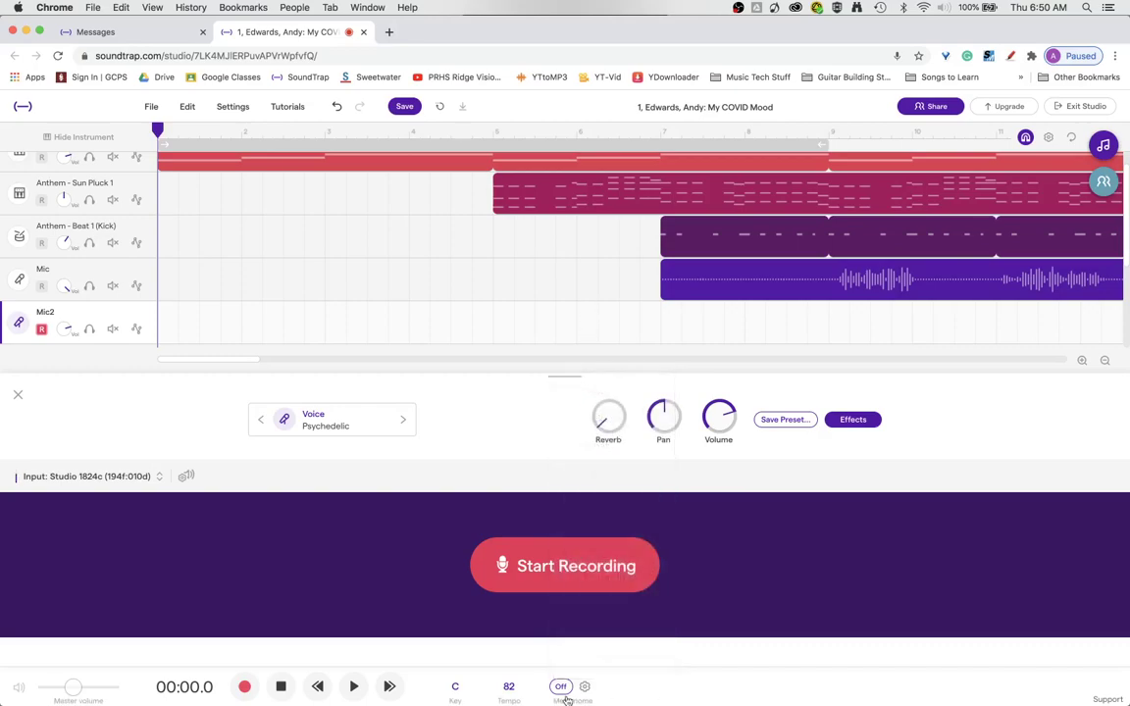
left_click(561, 689)
left_click(591, 579)
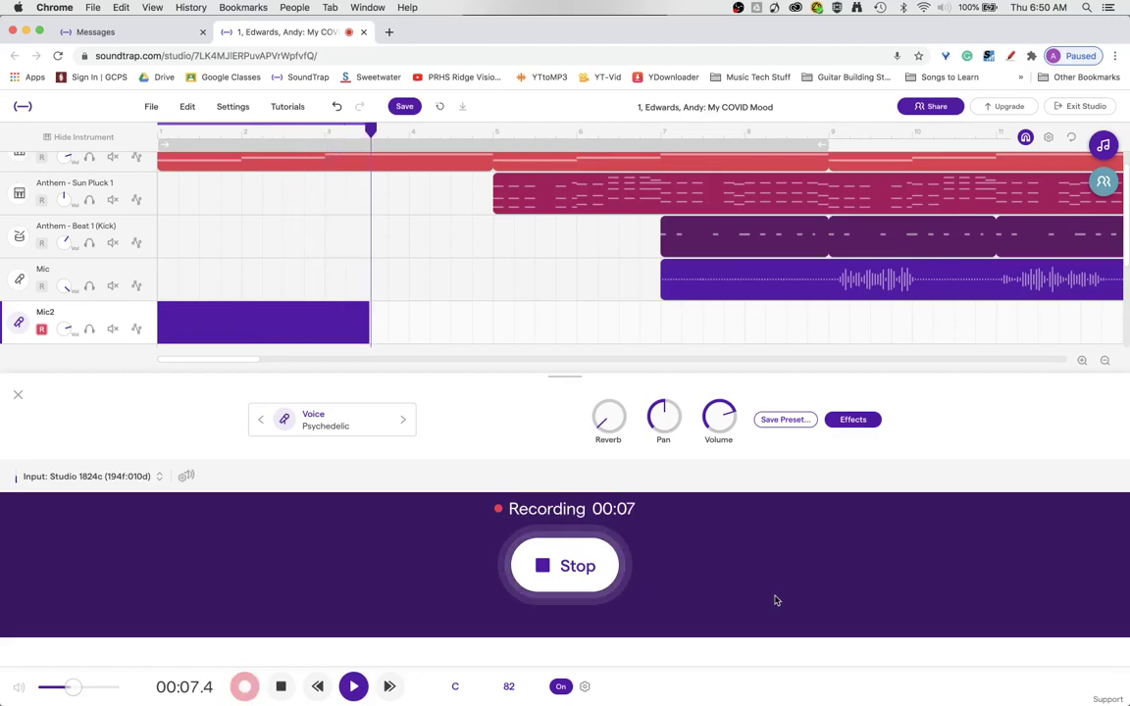
Step: Stop recording, leaving a roughly 10-second vocal clip at the start of Mic2
left_click(577, 577)
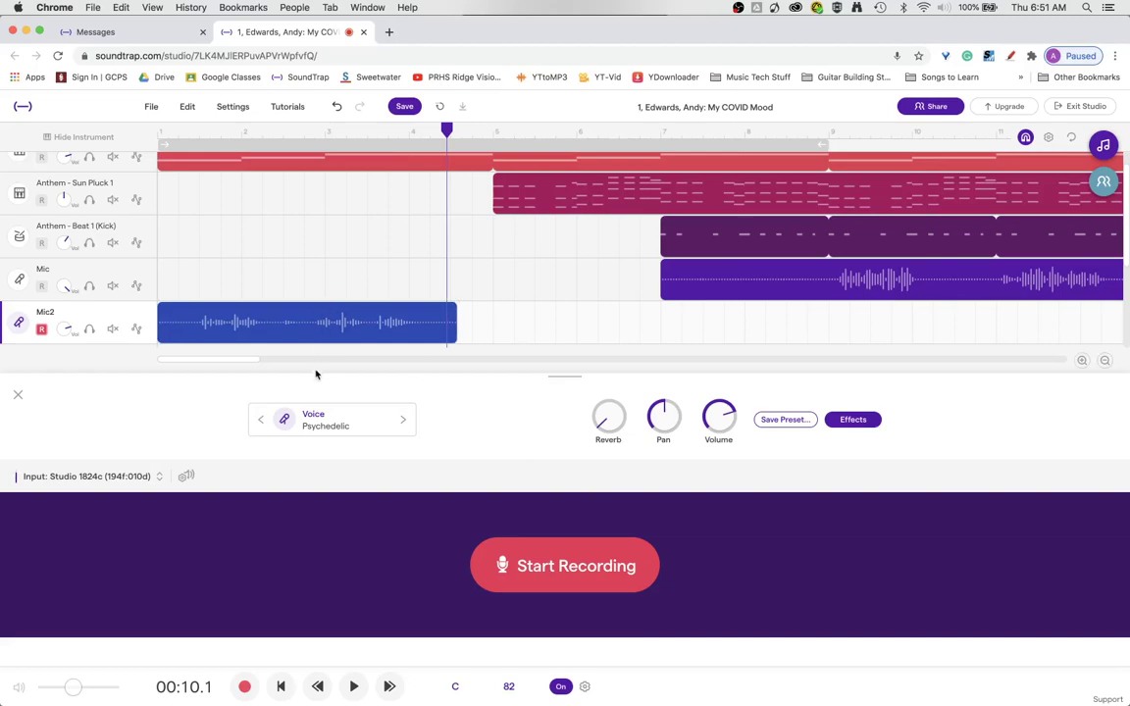
left_click(157, 131)
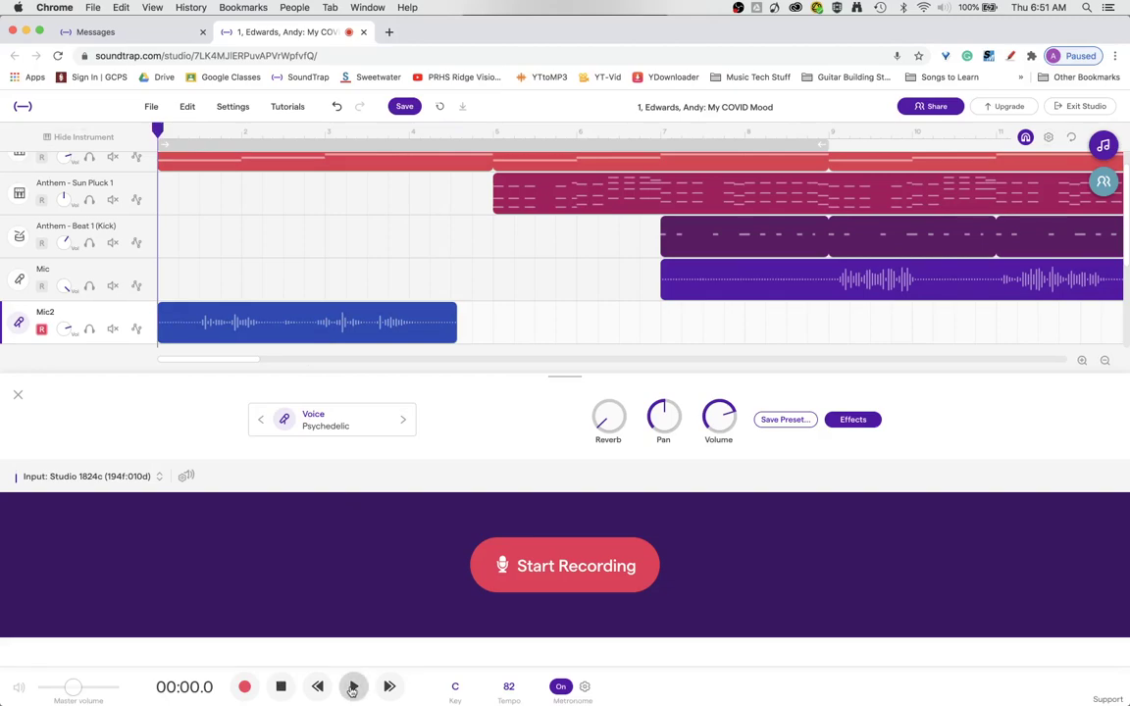
left_click(353, 689)
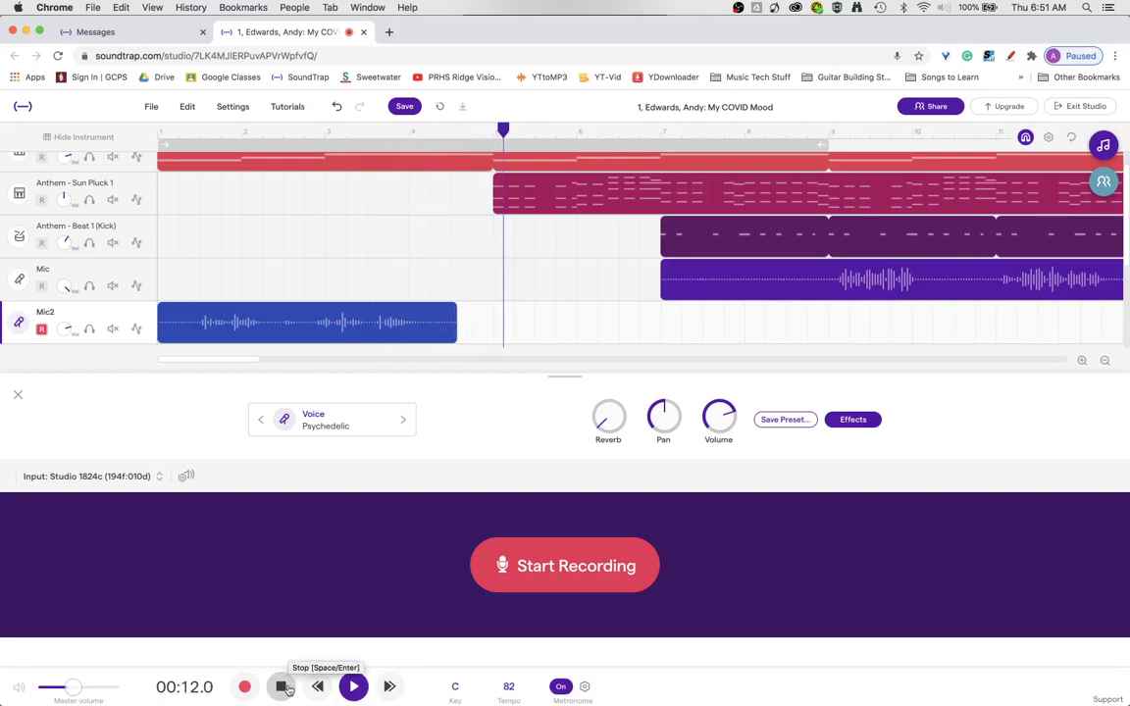
left_click(285, 687)
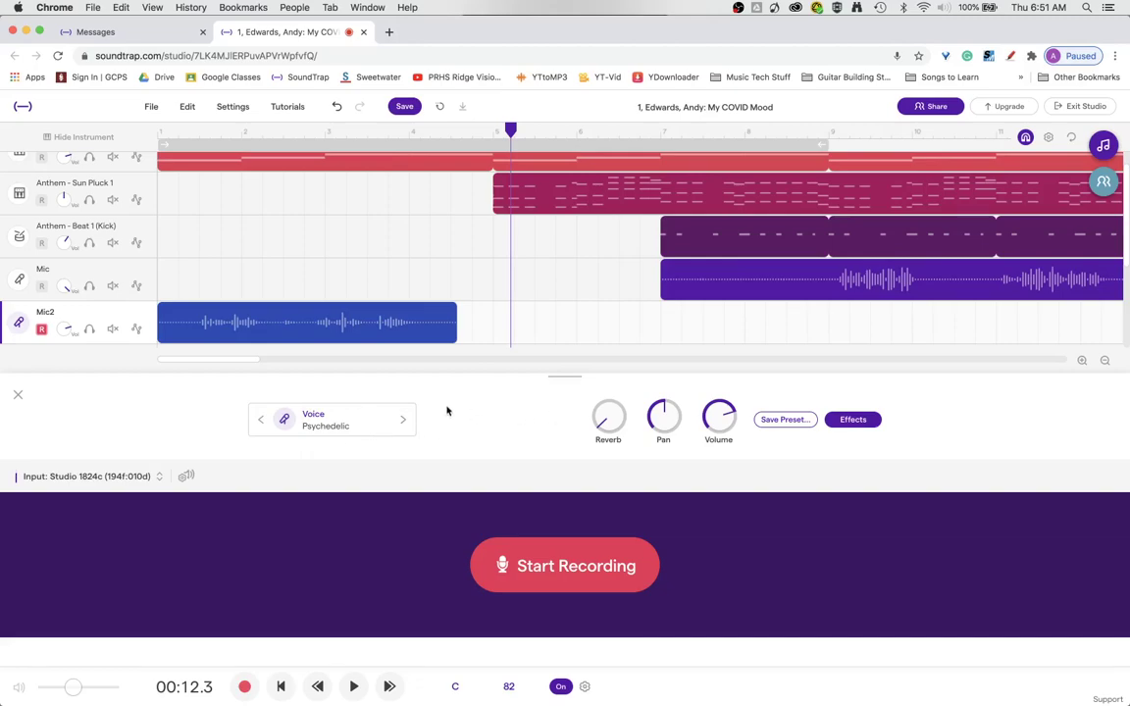
Step: Switch input monitoring on in the project settings and confirm it is enabled
left_click(238, 108)
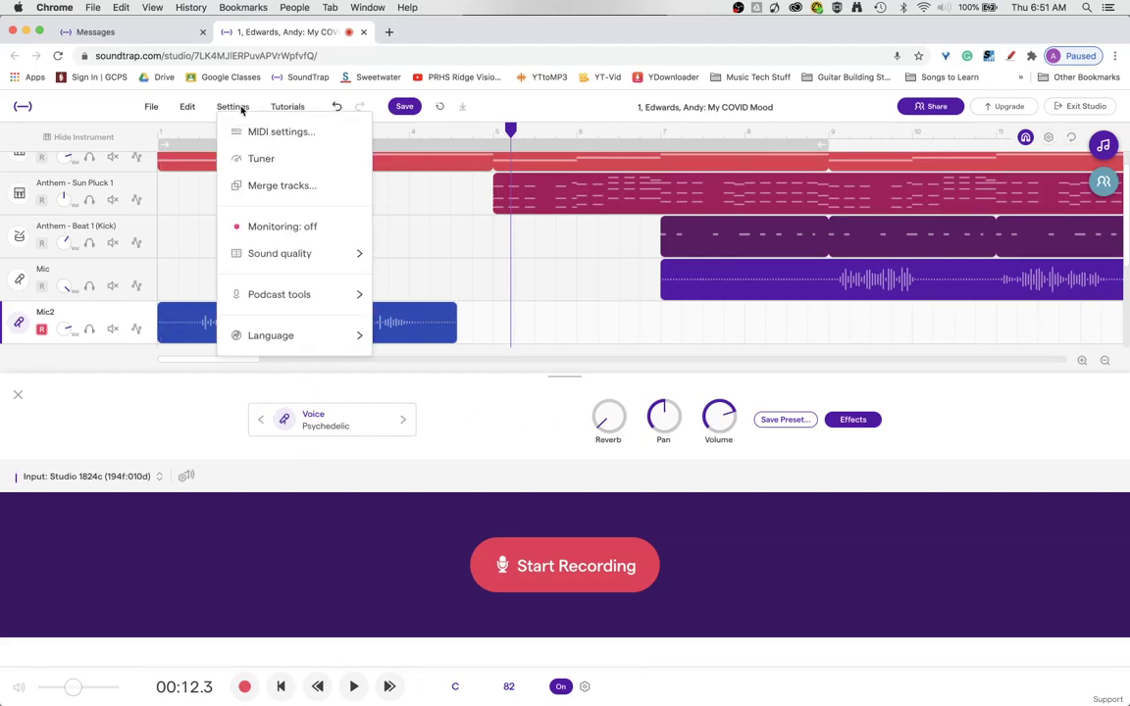
left_click(332, 230)
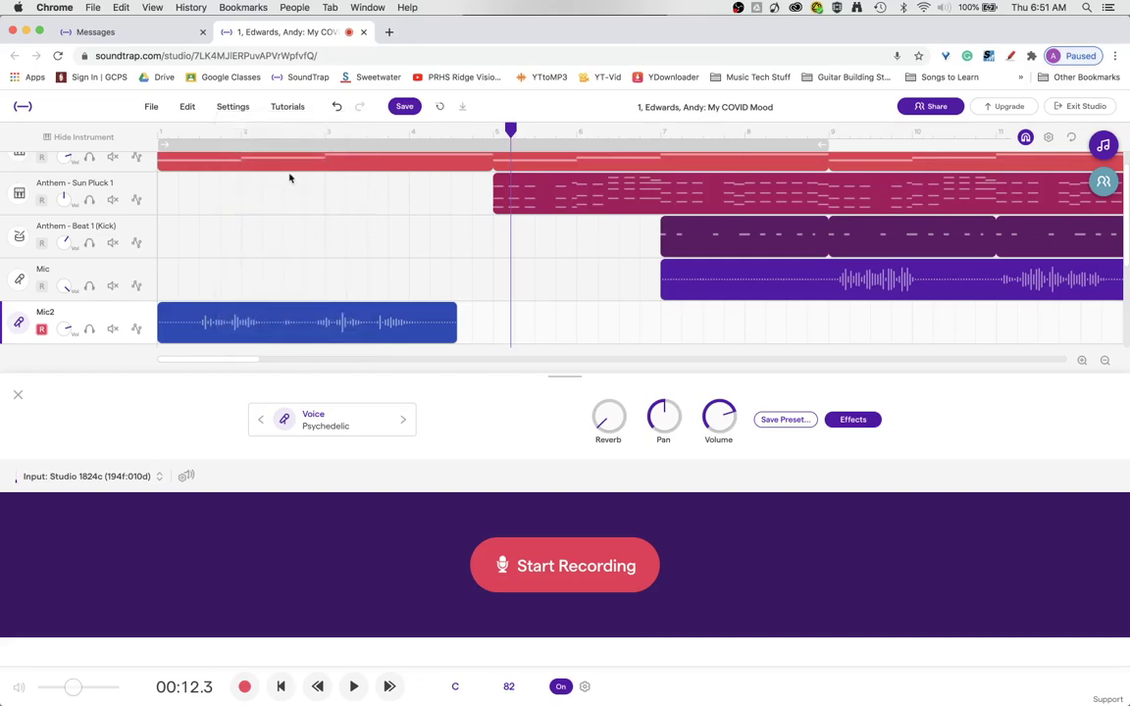
left_click(235, 108)
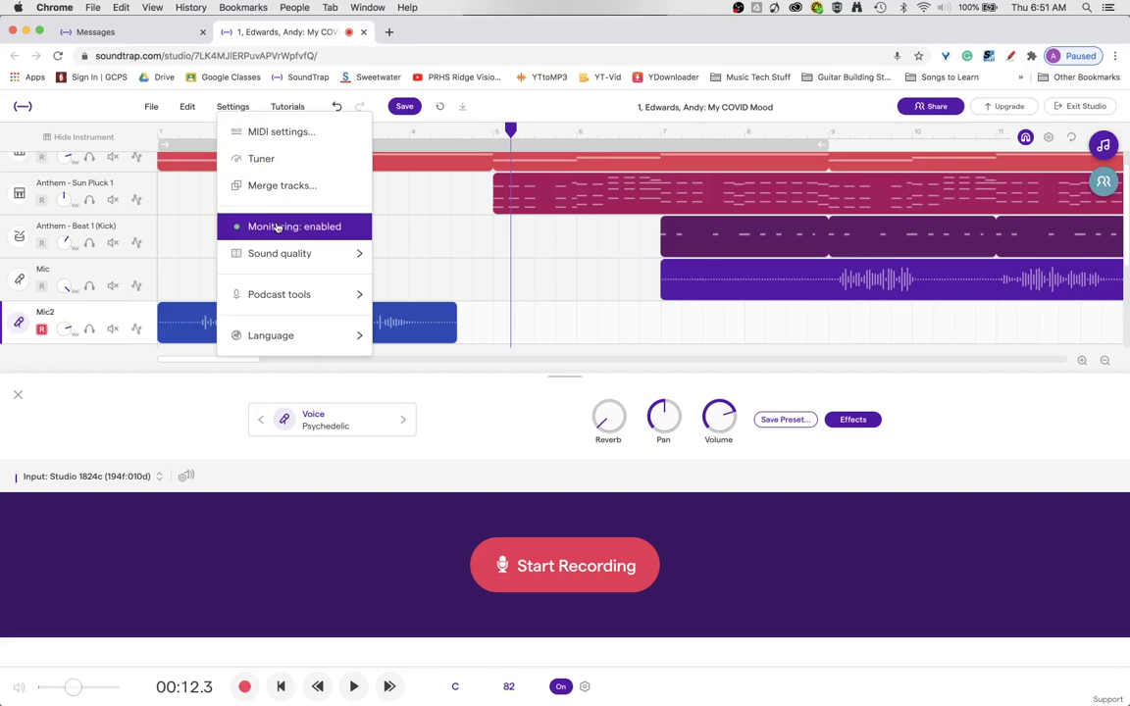
mouse_move(272, 251)
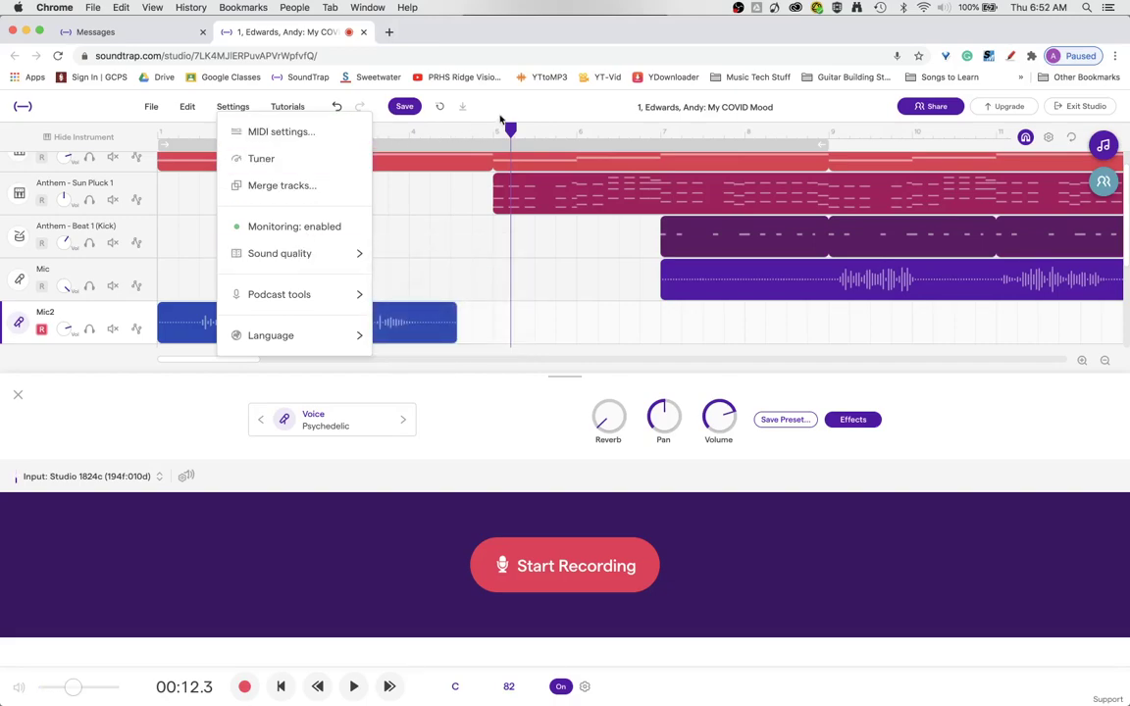
left_click(542, 102)
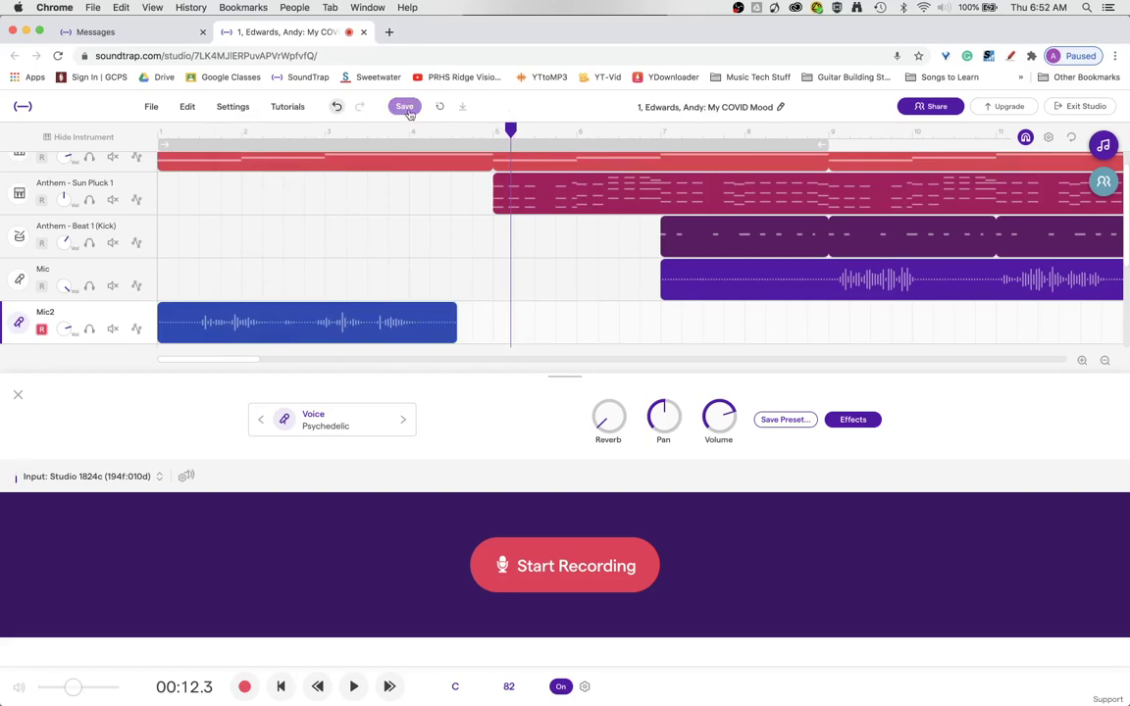